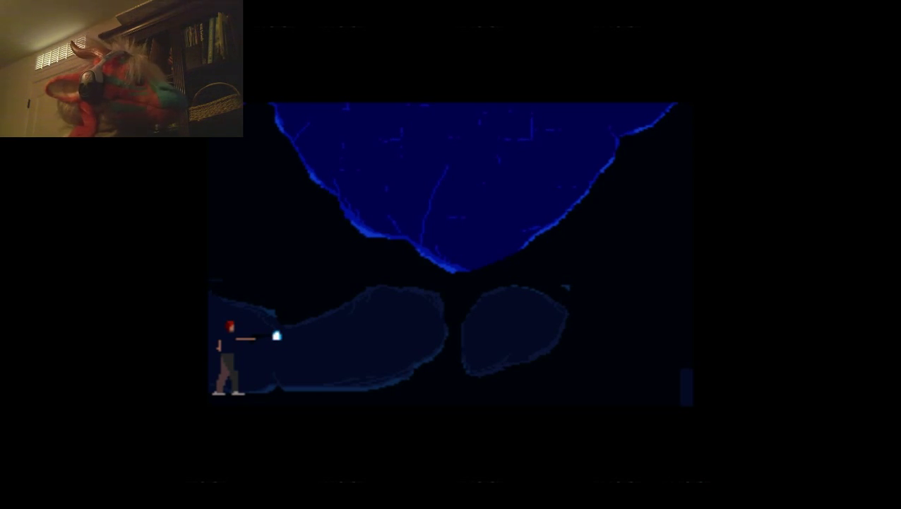
pyautogui.press('space')
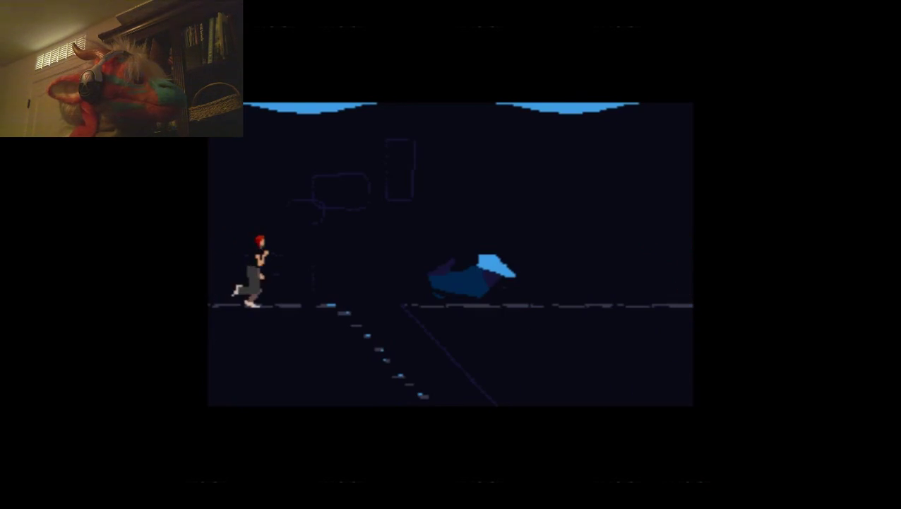
pyautogui.press('Right')
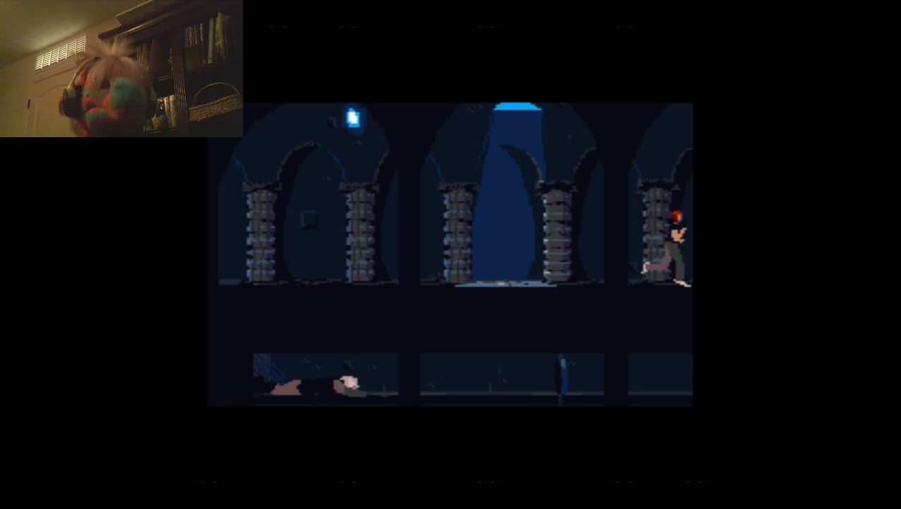
pyautogui.press('Right')
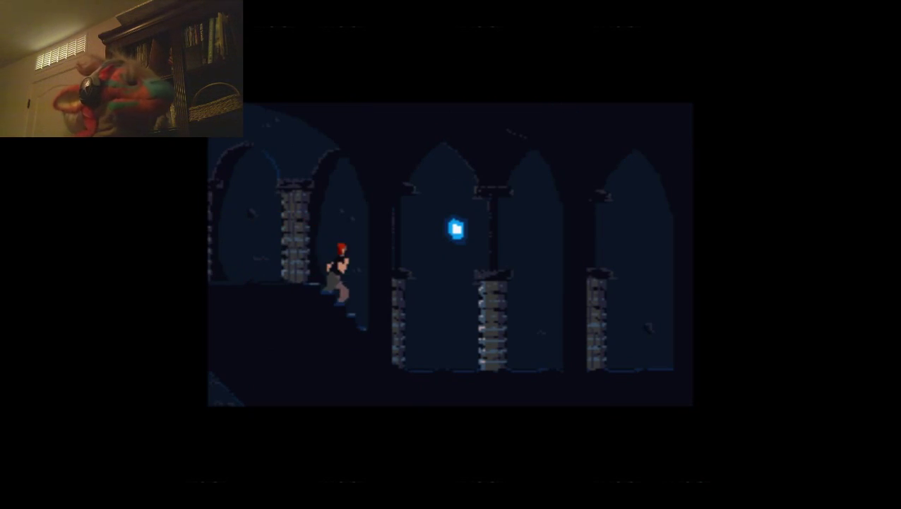
pyautogui.press('Right')
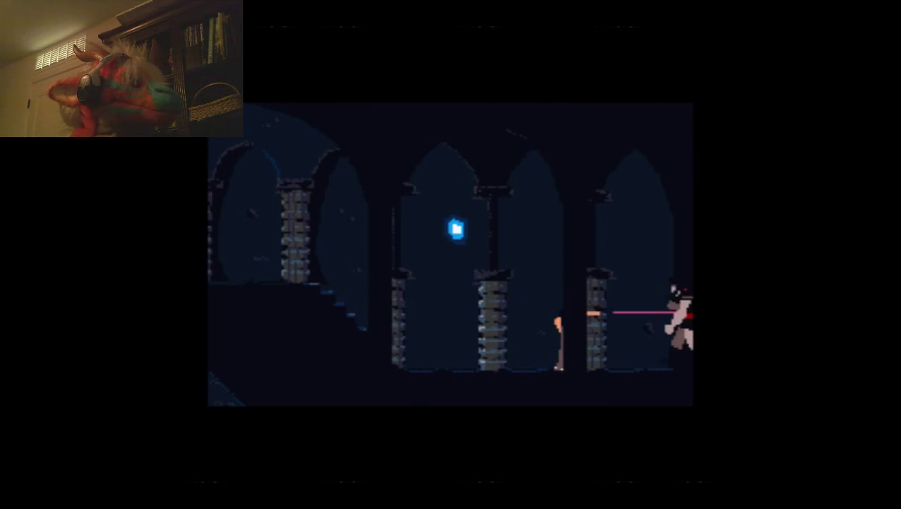
pyautogui.press('Right')
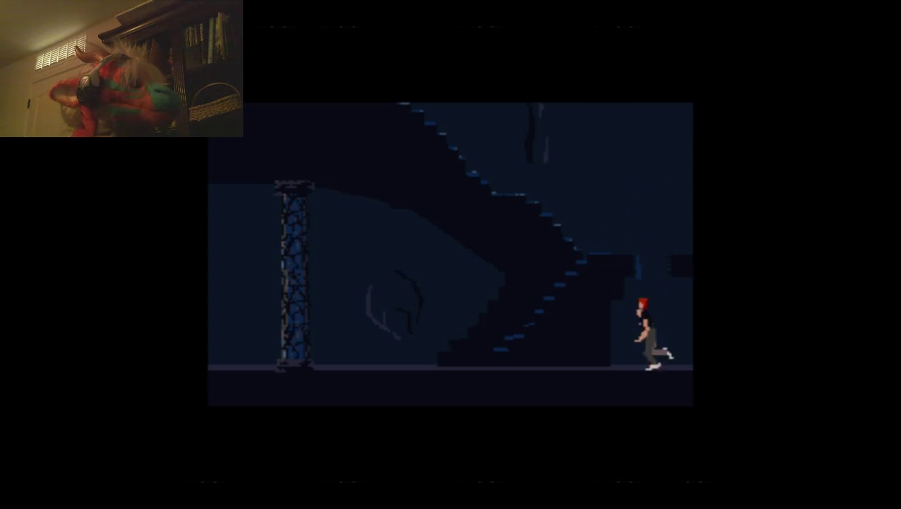
pyautogui.press('Left')
pyautogui.press('space')
pyautogui.press('space')
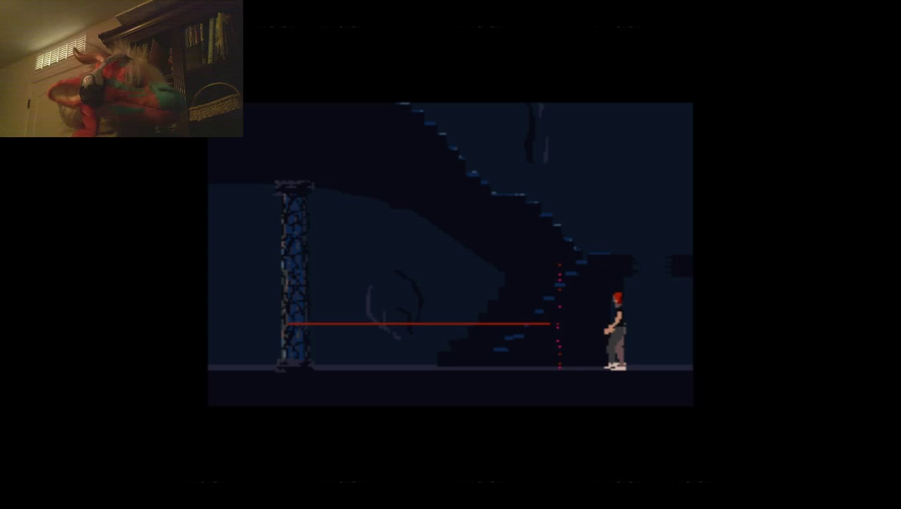
pyautogui.press('Left')
pyautogui.press('space')
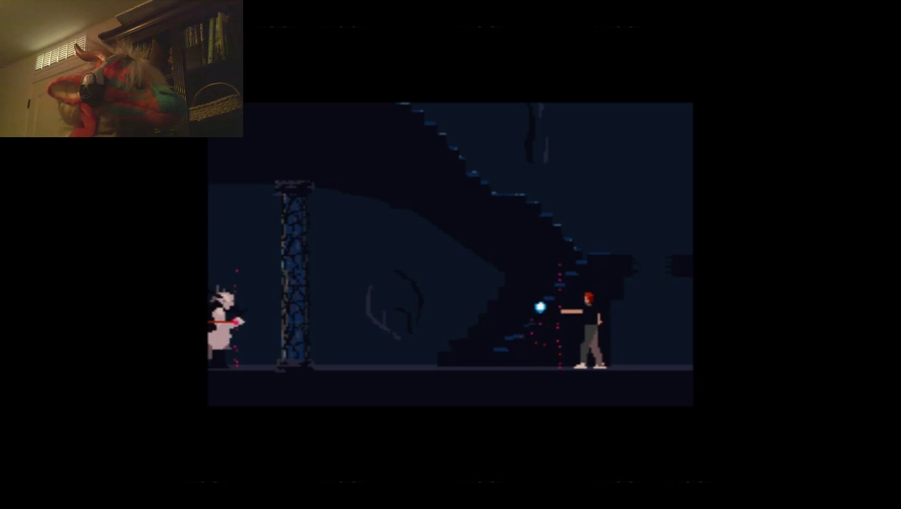
pyautogui.press('Left')
pyautogui.press('space')
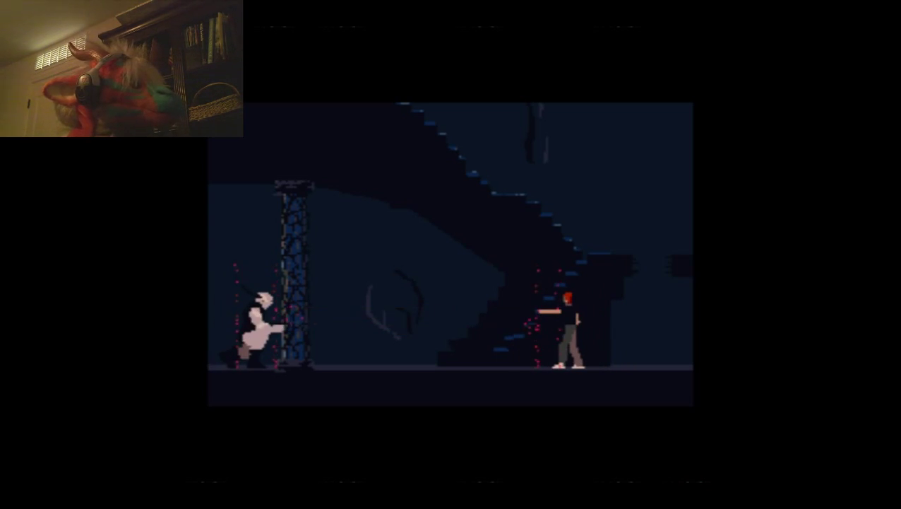
pyautogui.press('space')
pyautogui.press('space')
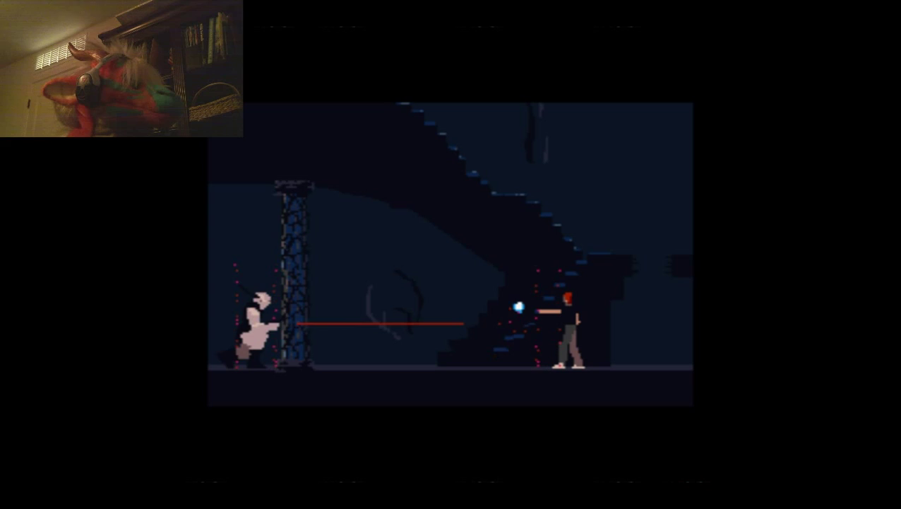
pyautogui.press('space')
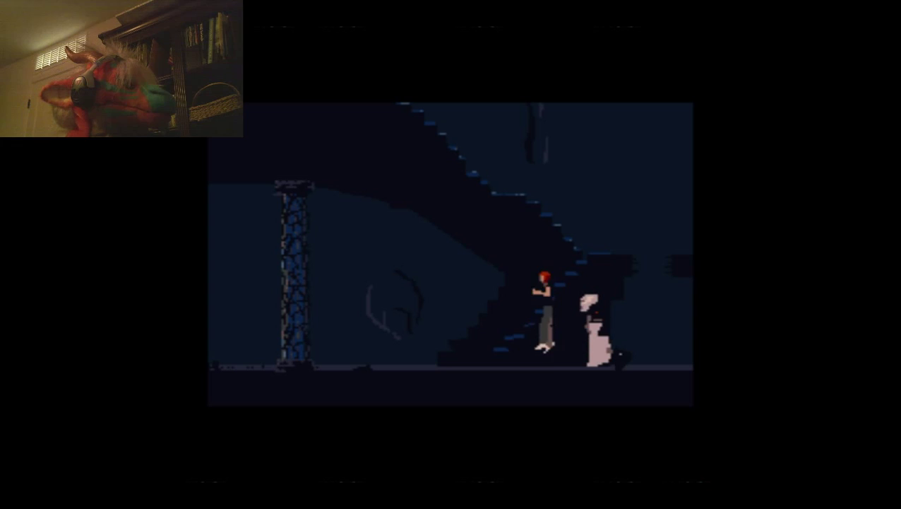
pyautogui.press('Left')
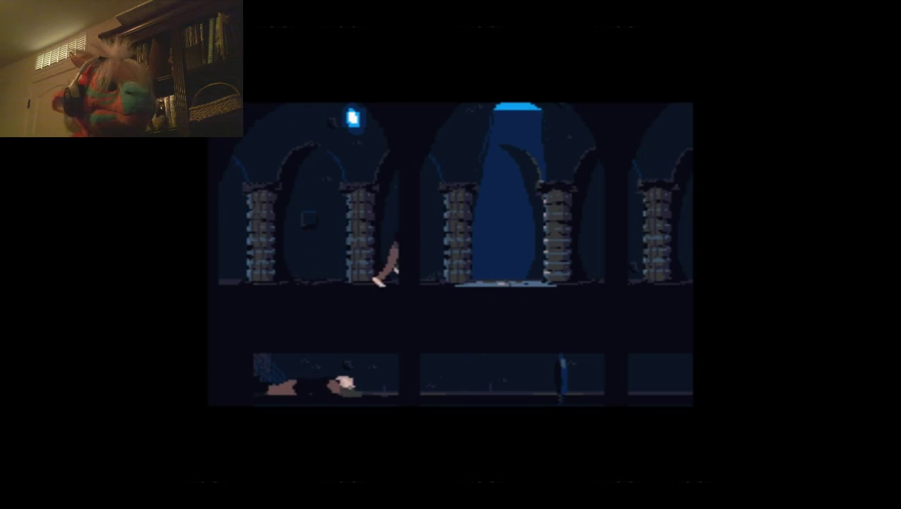
pyautogui.press('Right')
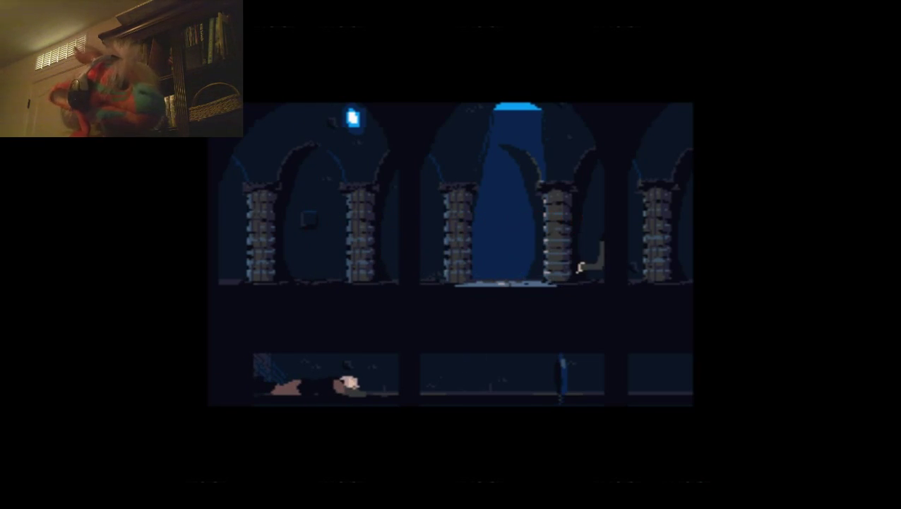
pyautogui.press('Right')
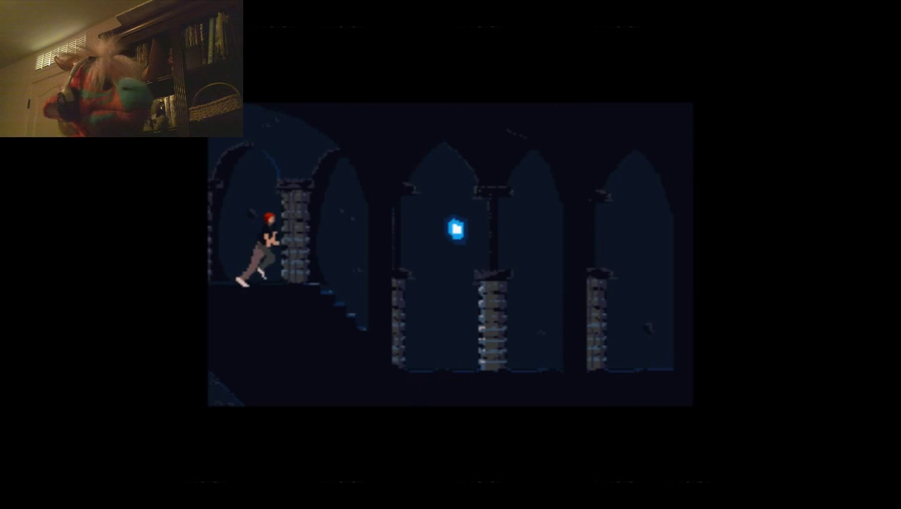
pyautogui.press('Right')
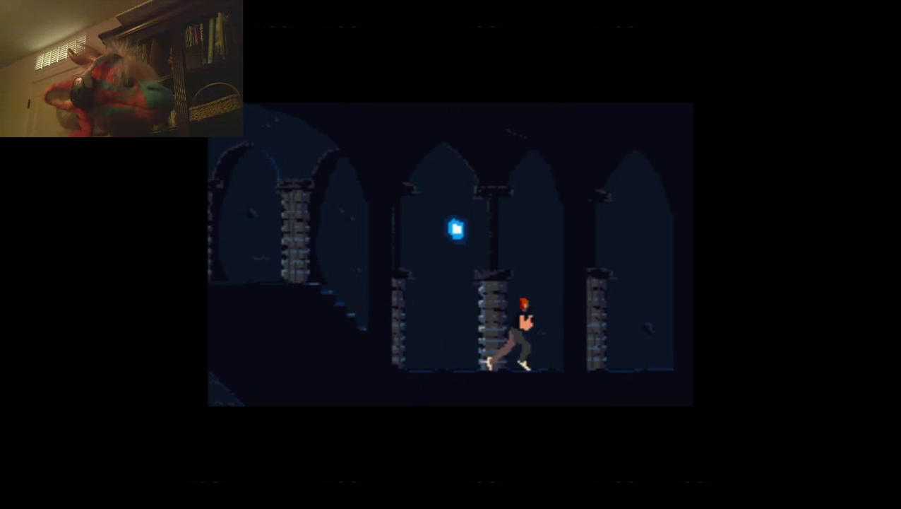
pyautogui.press('Right')
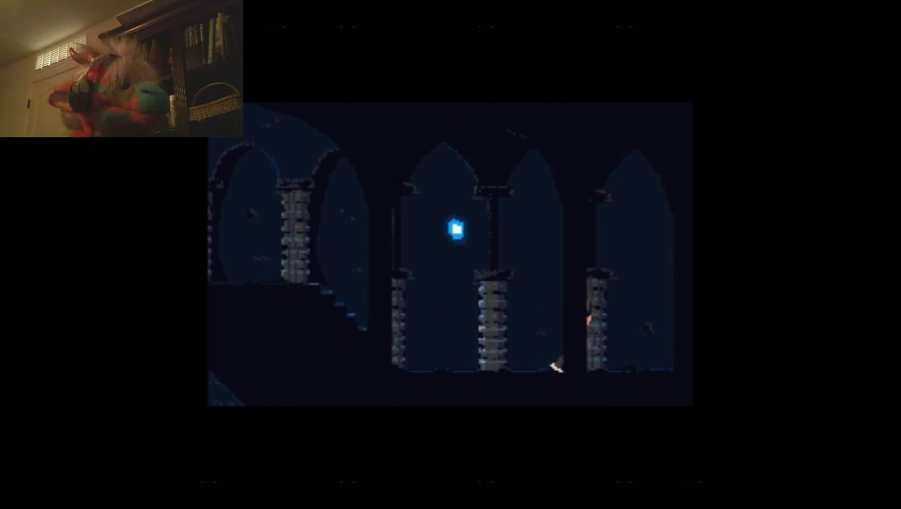
pyautogui.press('Right')
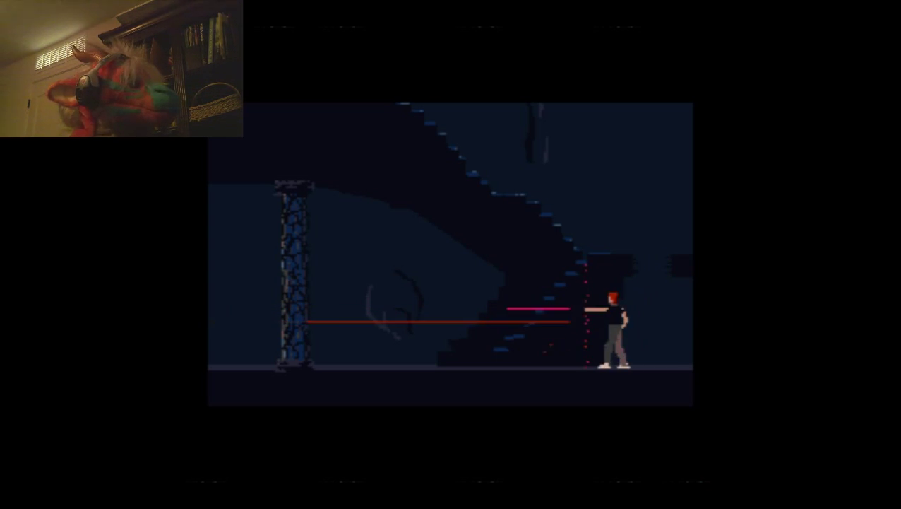
pyautogui.press('space')
pyautogui.press('Left')
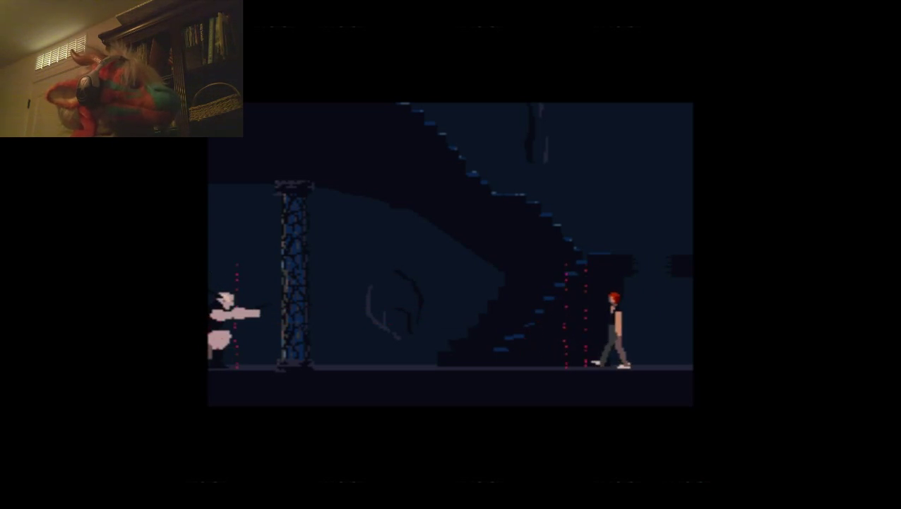
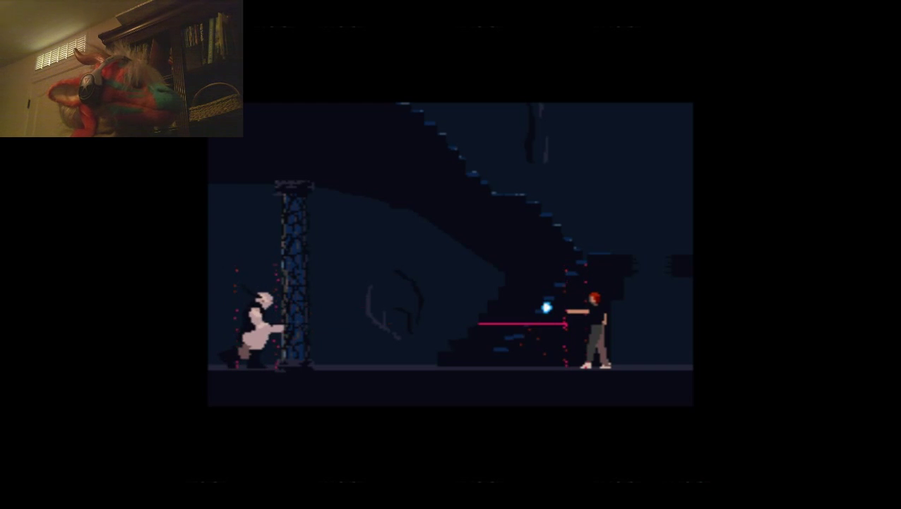
pyautogui.press('space')
pyautogui.press('space')
pyautogui.press('space')
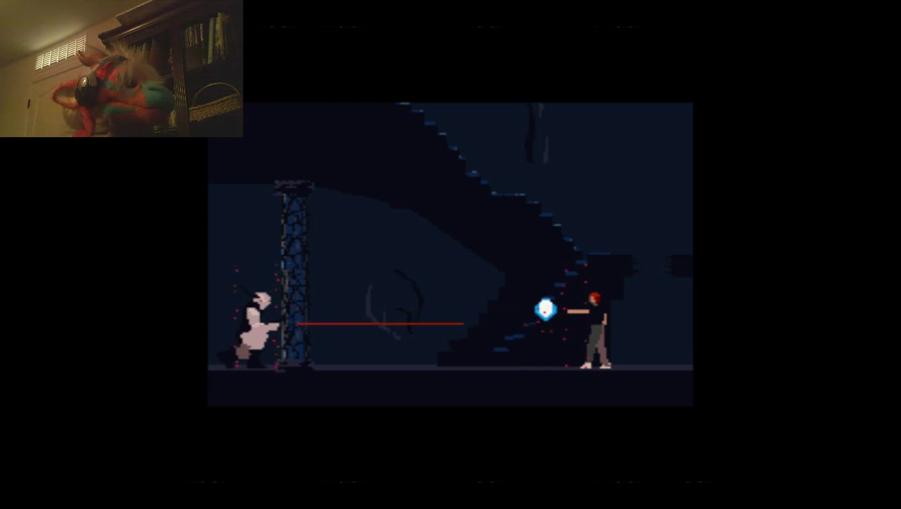
pyautogui.press('space')
pyautogui.press('space')
pyautogui.press('space')
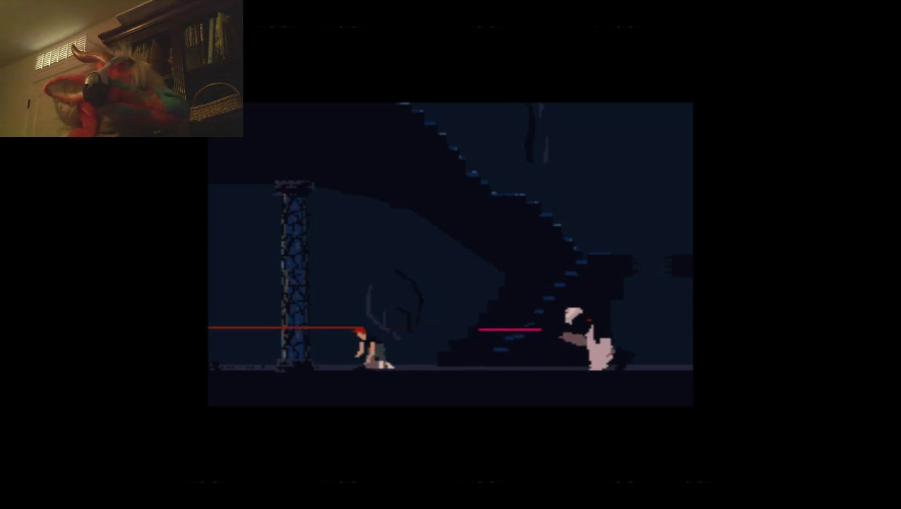
pyautogui.press('Down')
pyautogui.press('space')
pyautogui.press('space')
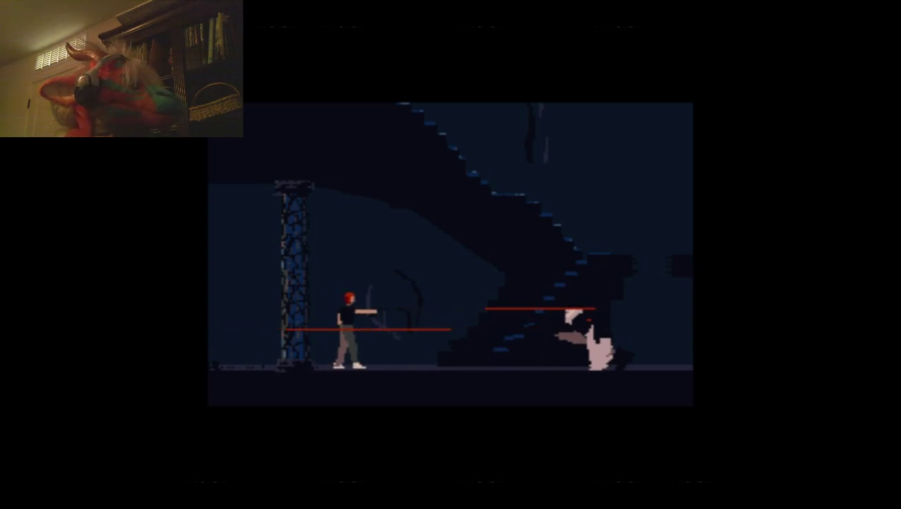
pyautogui.press('Right')
pyautogui.press('Right')
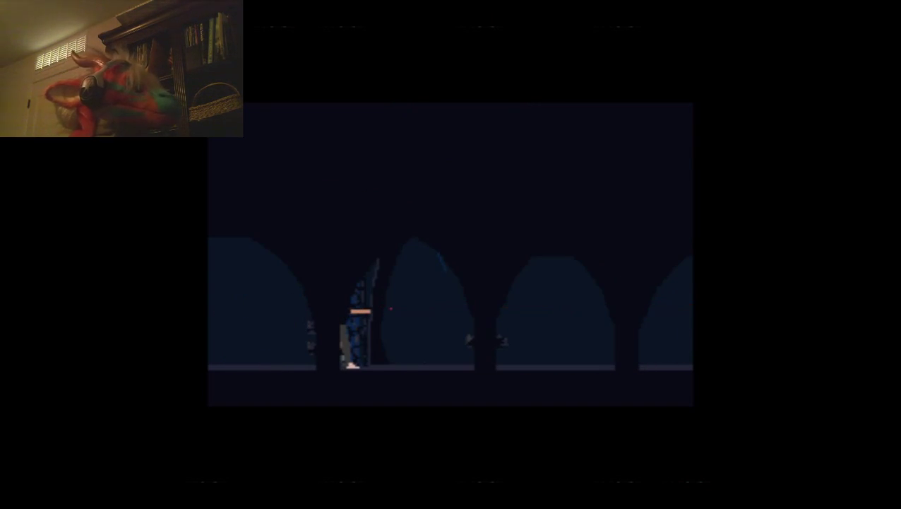
pyautogui.press('Right')
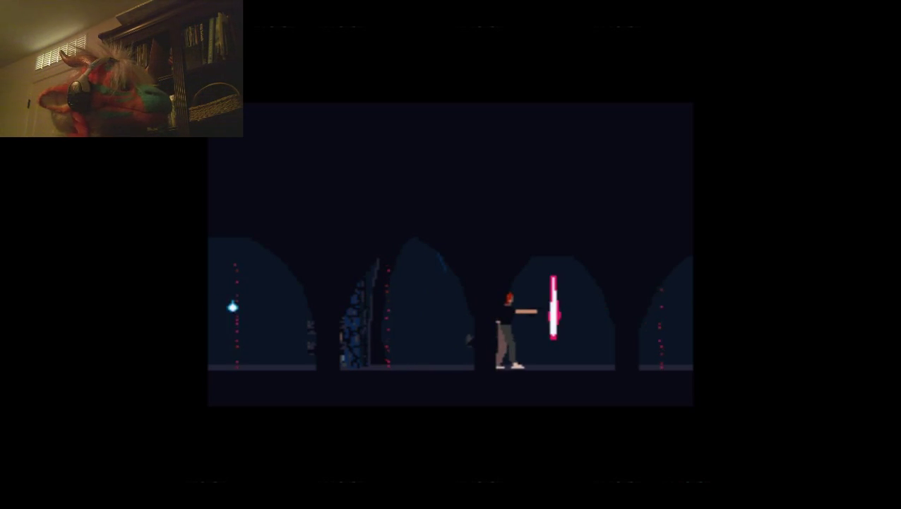
pyautogui.press('space')
pyautogui.press('space')
pyautogui.press('space')
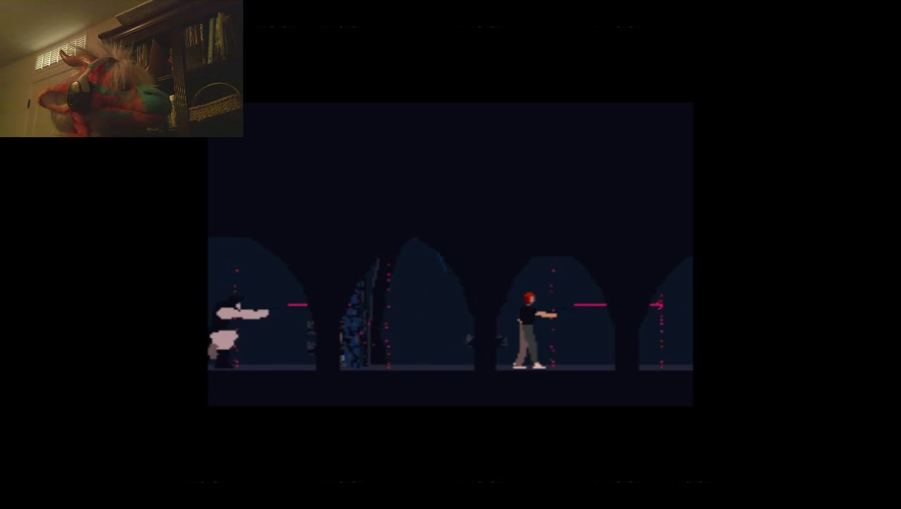
pyautogui.press('Left')
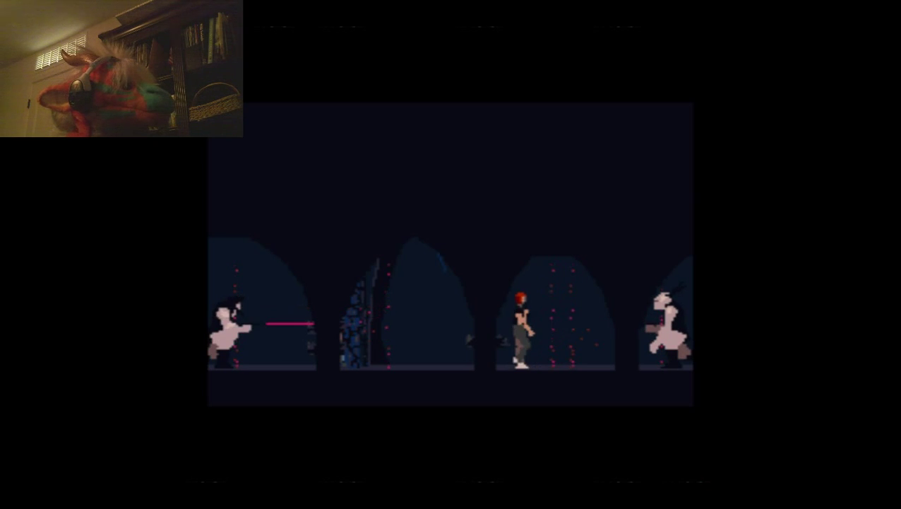
pyautogui.press('Right')
pyautogui.press('space')
pyautogui.press('space')
pyautogui.press('space')
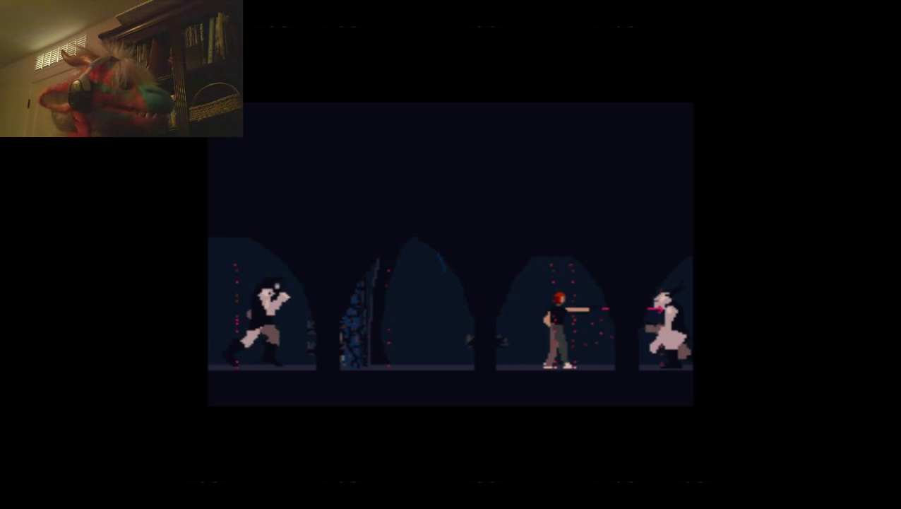
pyautogui.press('space')
pyautogui.press('space')
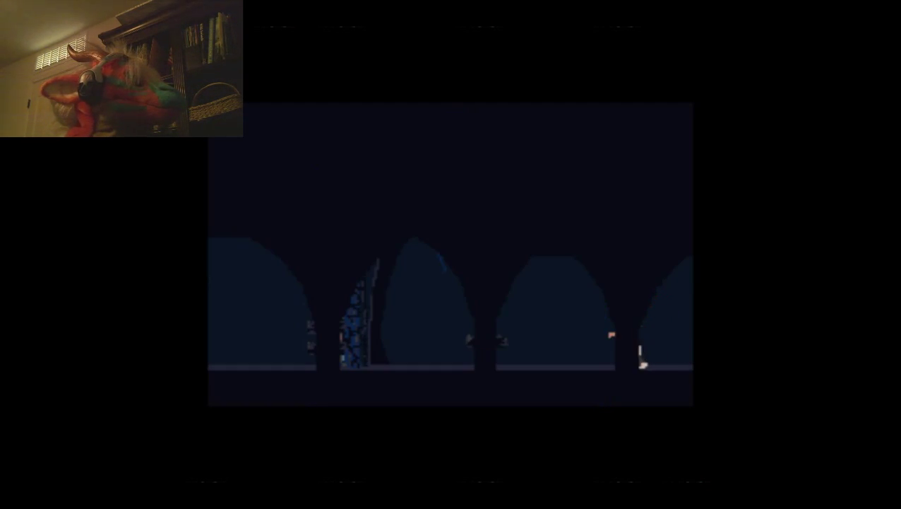
pyautogui.press('Left')
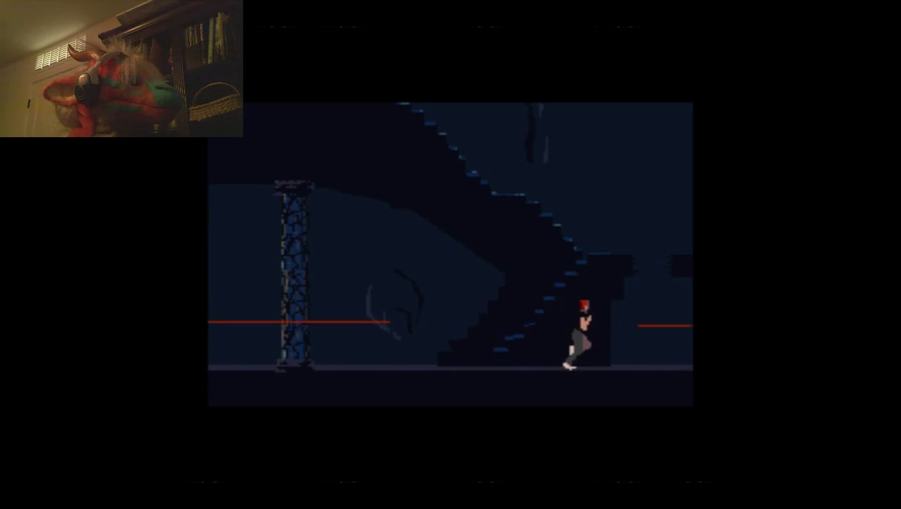
pyautogui.press('Right')
pyautogui.press('Left')
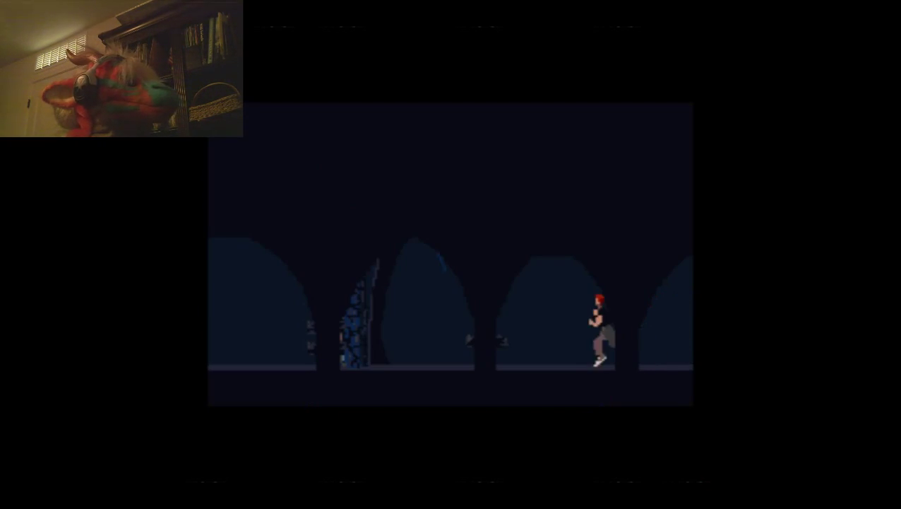
pyautogui.press('Left')
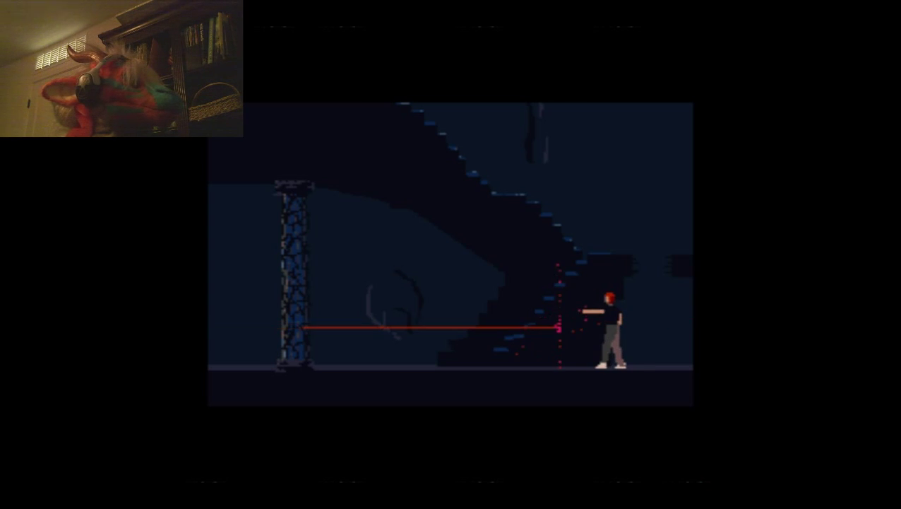
pyautogui.press('space')
pyautogui.press('space')
pyautogui.press('space')
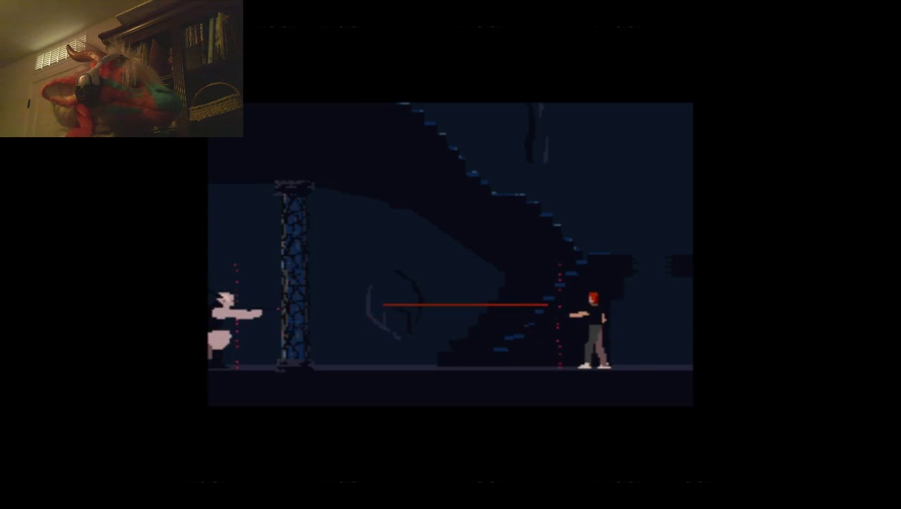
pyautogui.press('space')
pyautogui.press('space')
pyautogui.press('space')
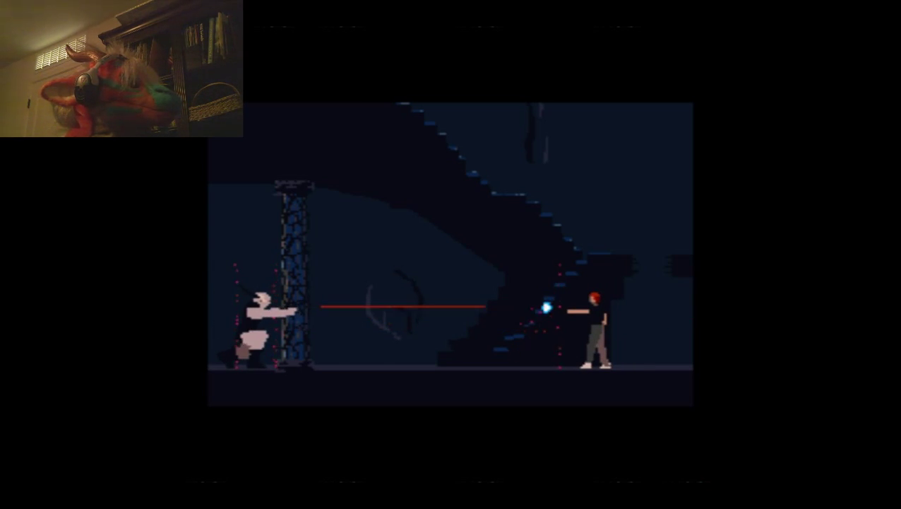
pyautogui.press('space')
pyautogui.press('space')
pyautogui.press('space')
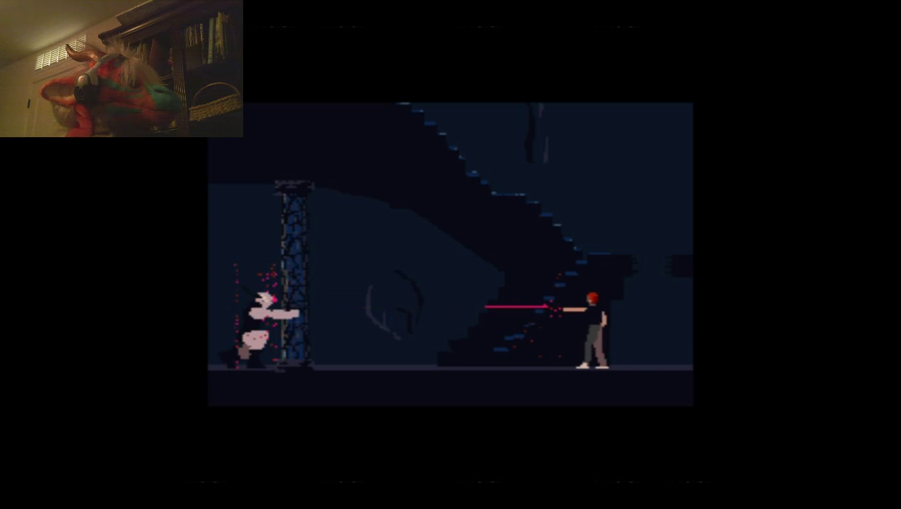
pyautogui.press('space')
pyautogui.press('Right')
pyautogui.press('Left')
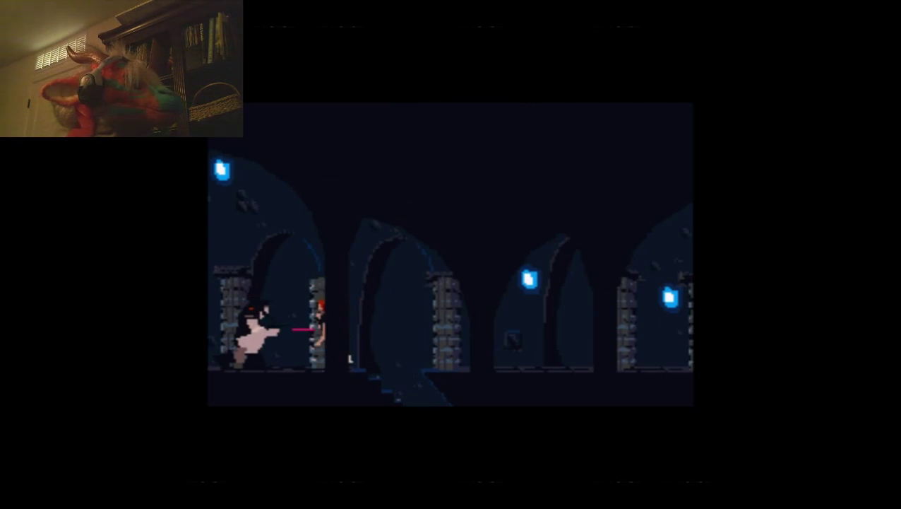
pyautogui.press('Right')
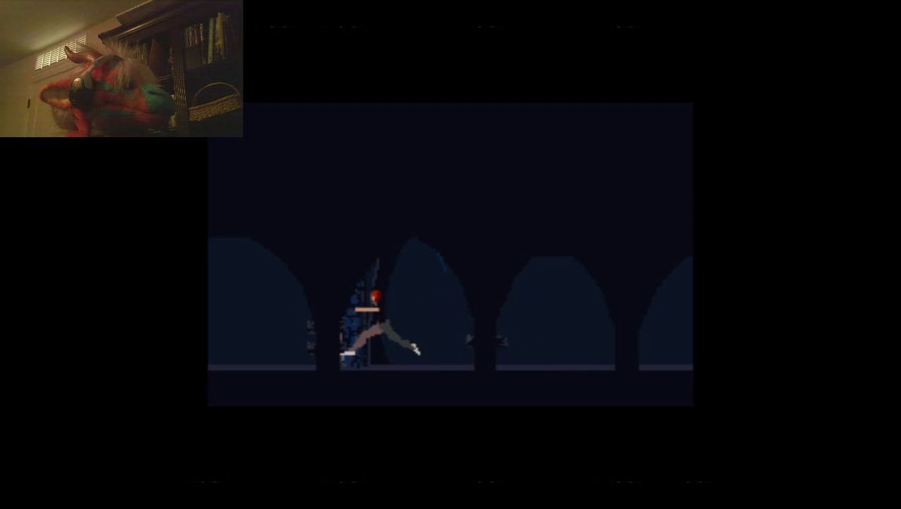
pyautogui.press('Left')
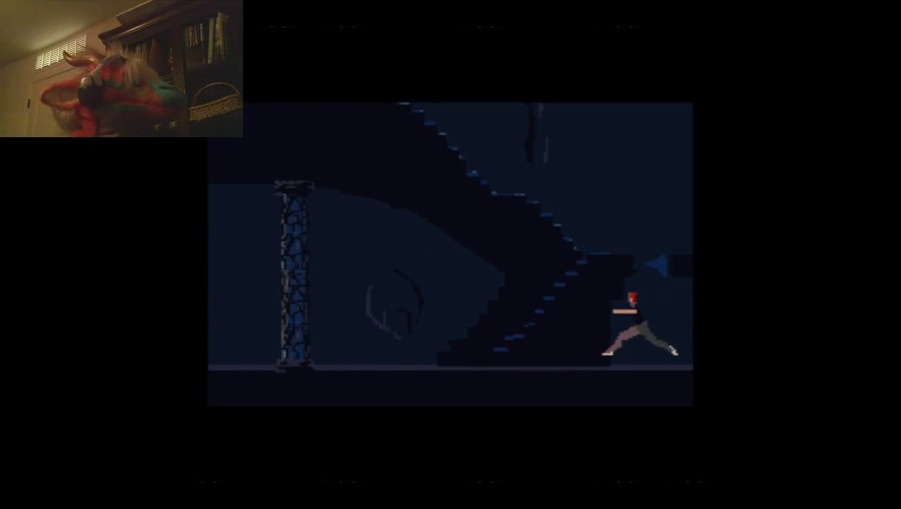
pyautogui.press('space')
pyautogui.press('space')
pyautogui.press('space')
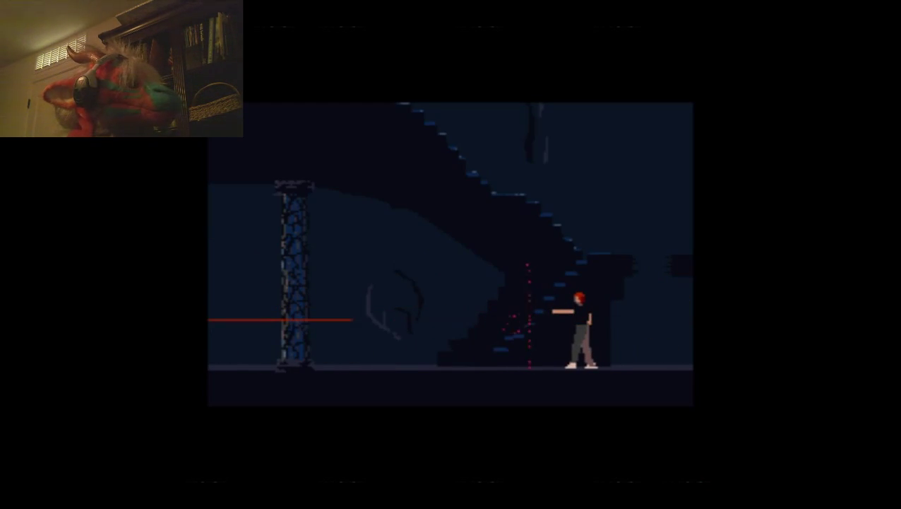
pyautogui.press('space')
pyautogui.press('space')
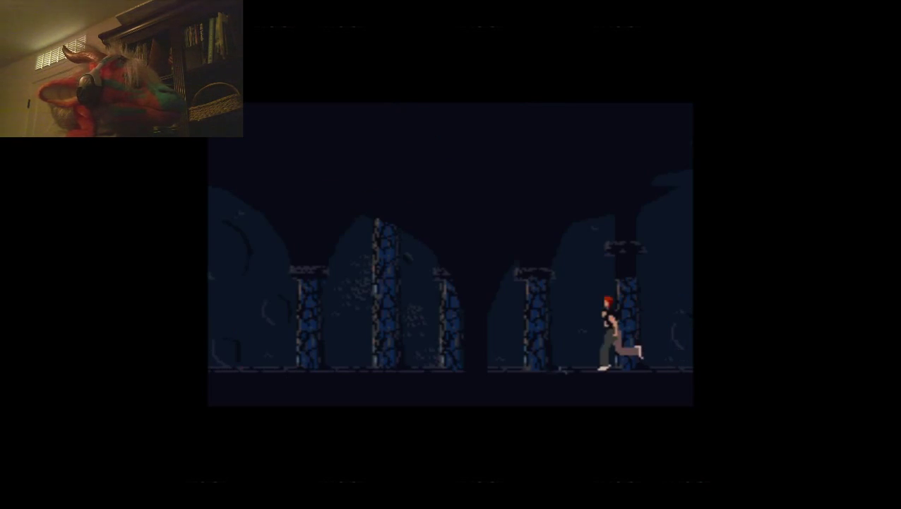
pyautogui.press('Left')
pyautogui.press('Left')
pyautogui.press('Left')
pyautogui.press('Left')
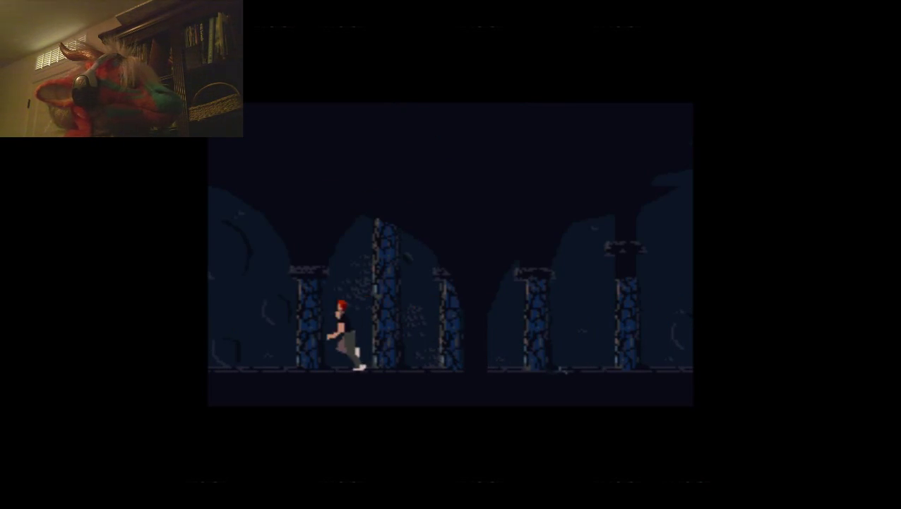
pyautogui.press('Left')
pyautogui.press('Left')
pyautogui.press('Left')
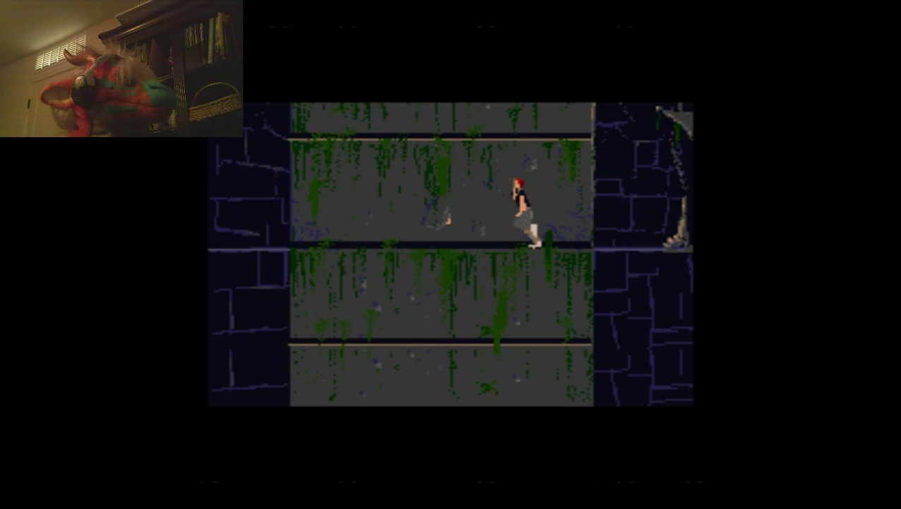
pyautogui.press('Left')
pyautogui.press('Left')
pyautogui.press('Left')
pyautogui.press('Left')
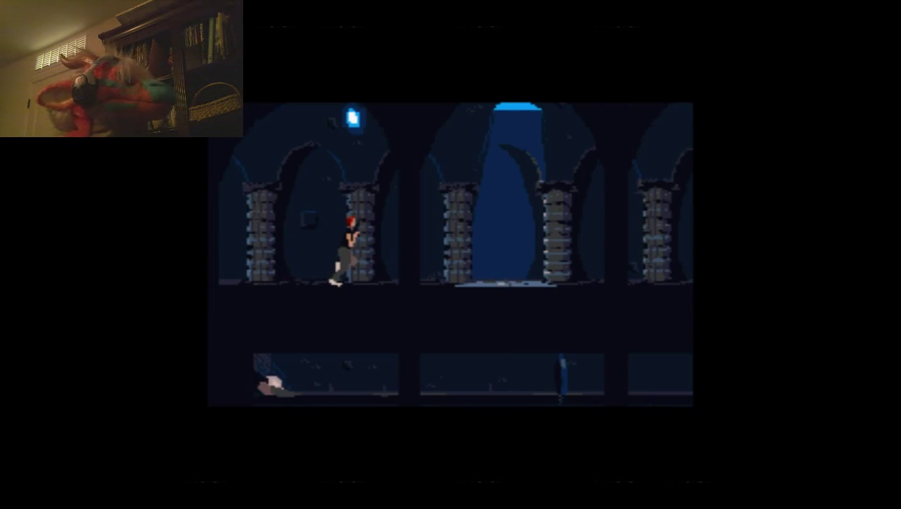
pyautogui.press('Right')
pyautogui.press('Right')
pyautogui.press('Right')
pyautogui.press('Right')
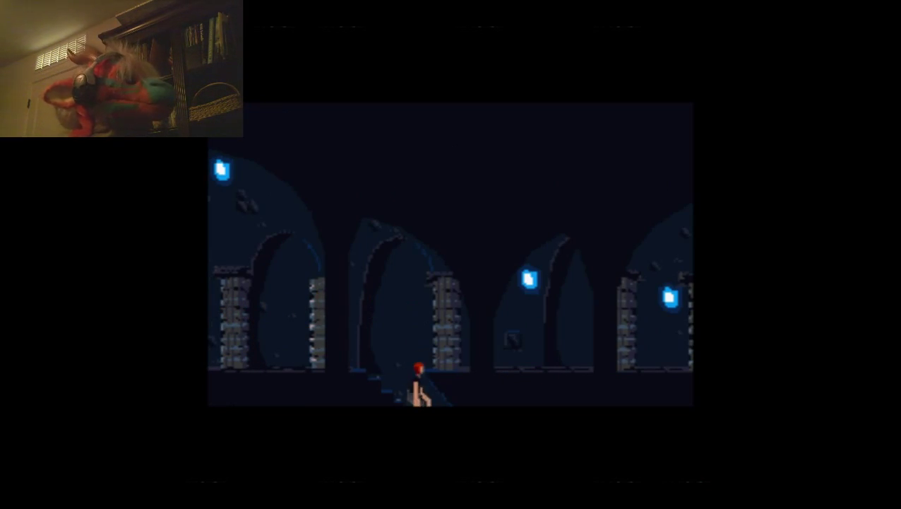
pyautogui.press('Left')
pyautogui.press('Left')
pyautogui.press('Right')
pyautogui.press('Right')
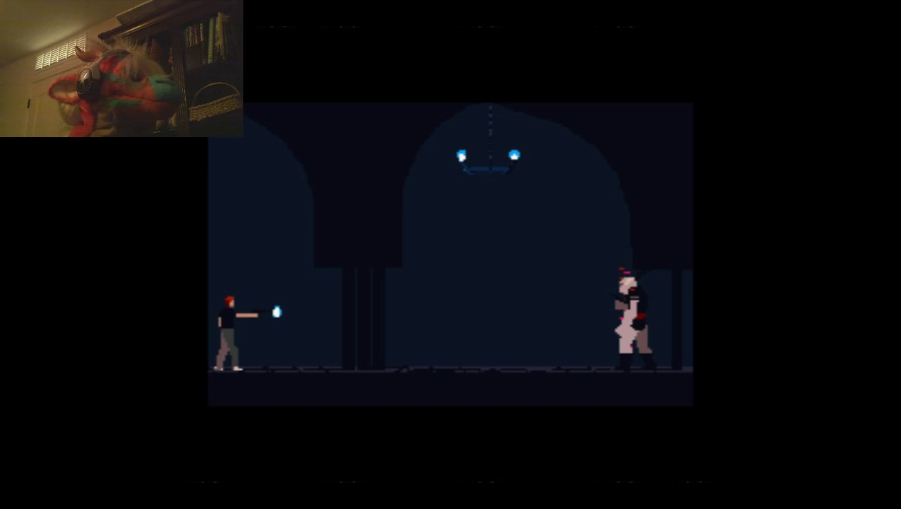
pyautogui.press('space')
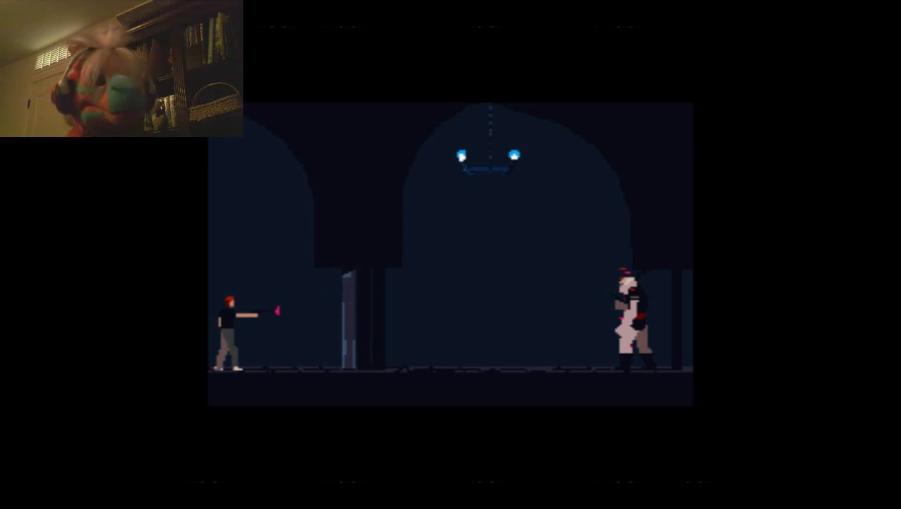